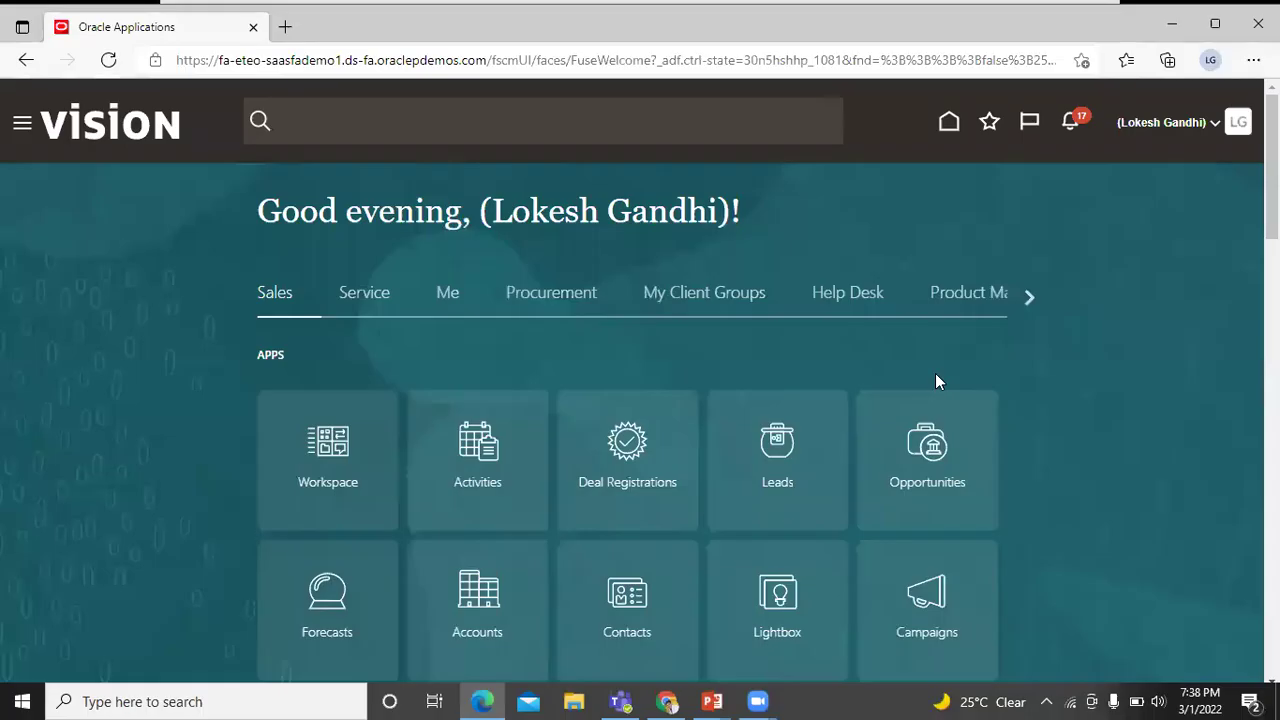
In Setup and Maintenance, switch the offering to Sales and show the Opportunities functional area tasks
click(1180, 126)
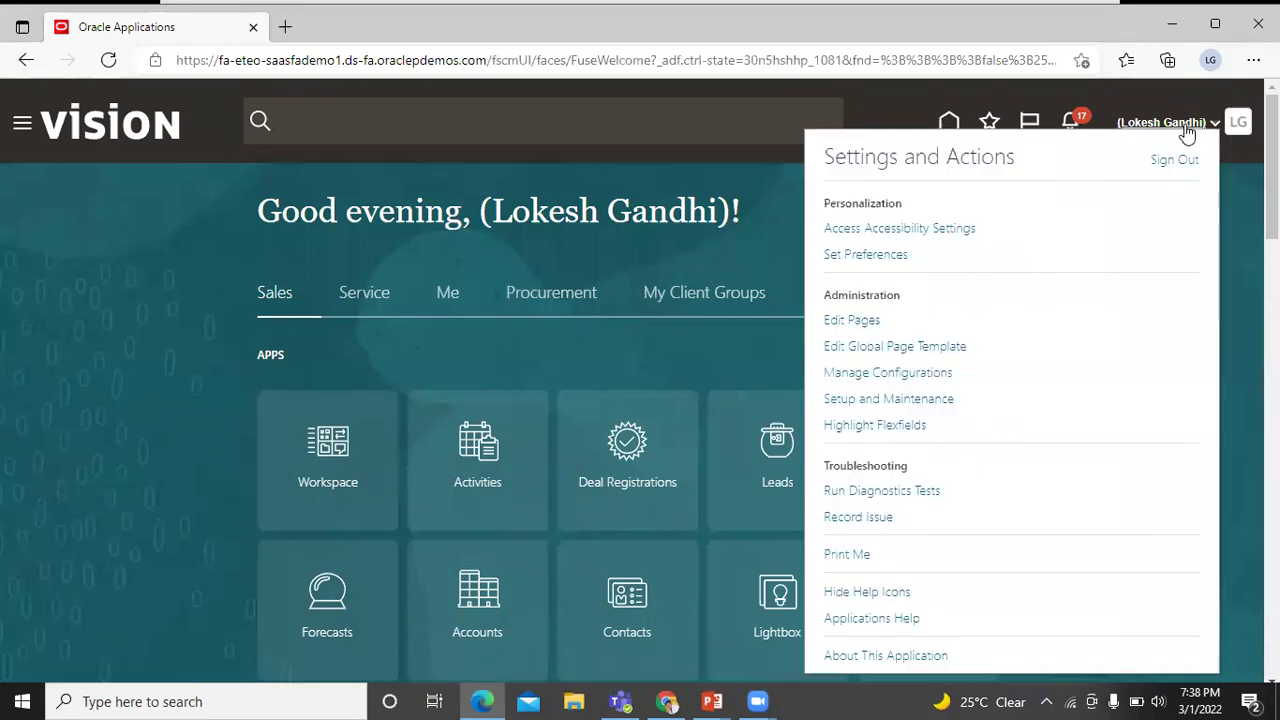
click(938, 400)
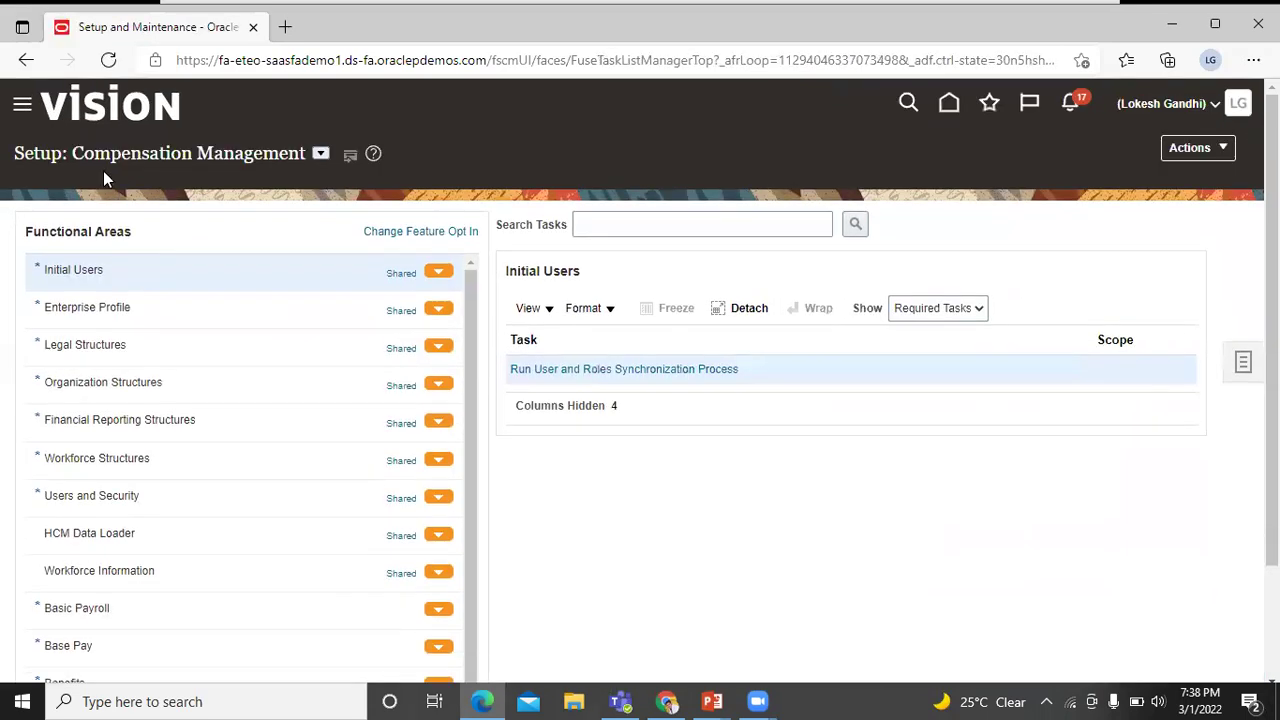
click(320, 153)
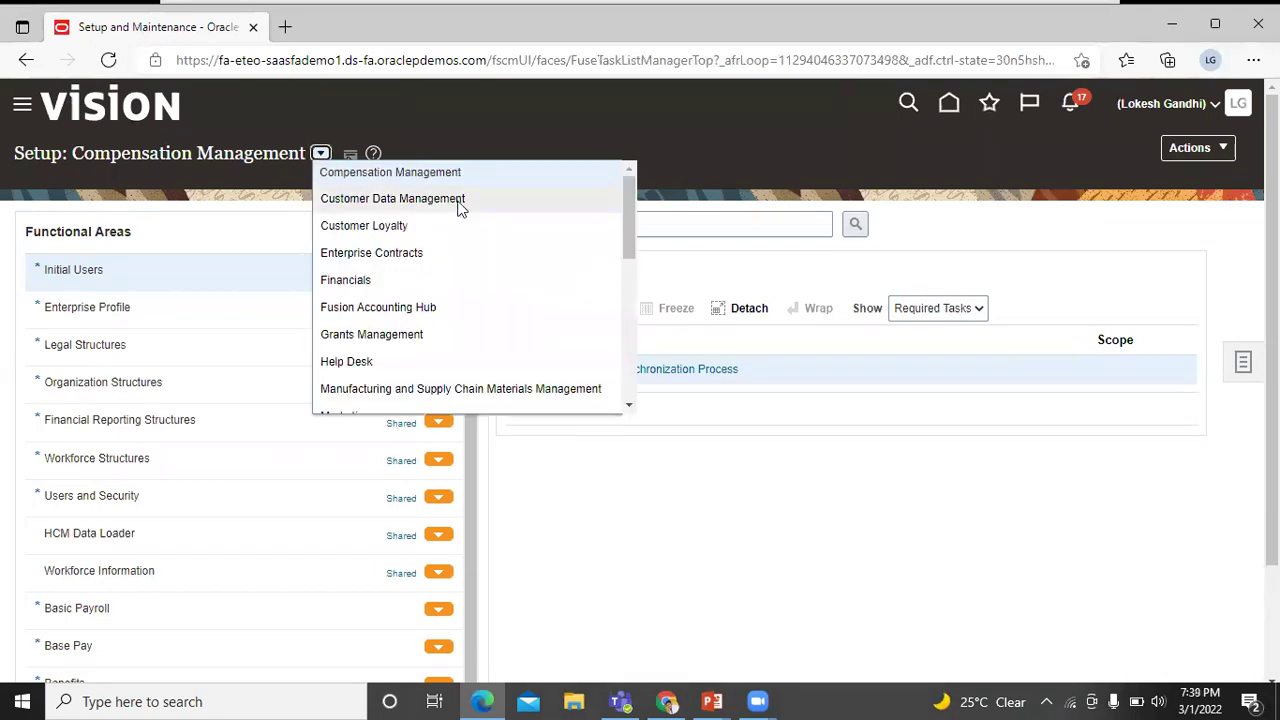
drag(622, 210, 613, 336)
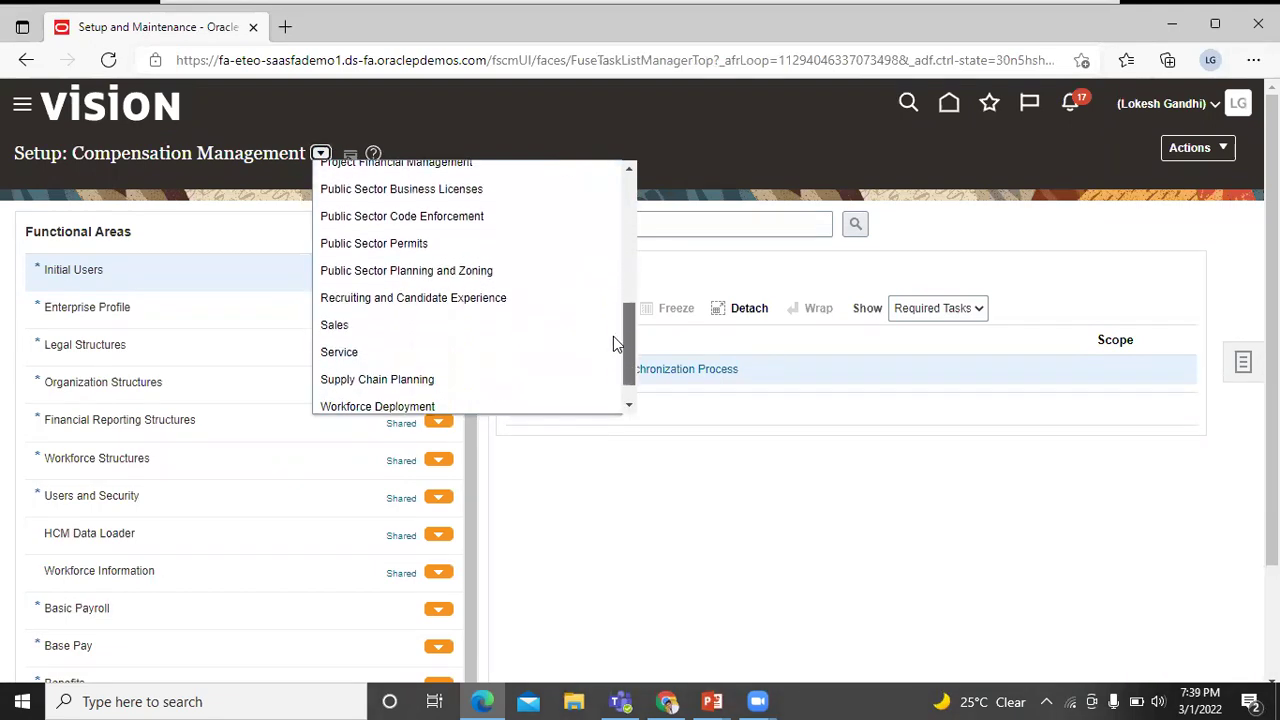
click(536, 330)
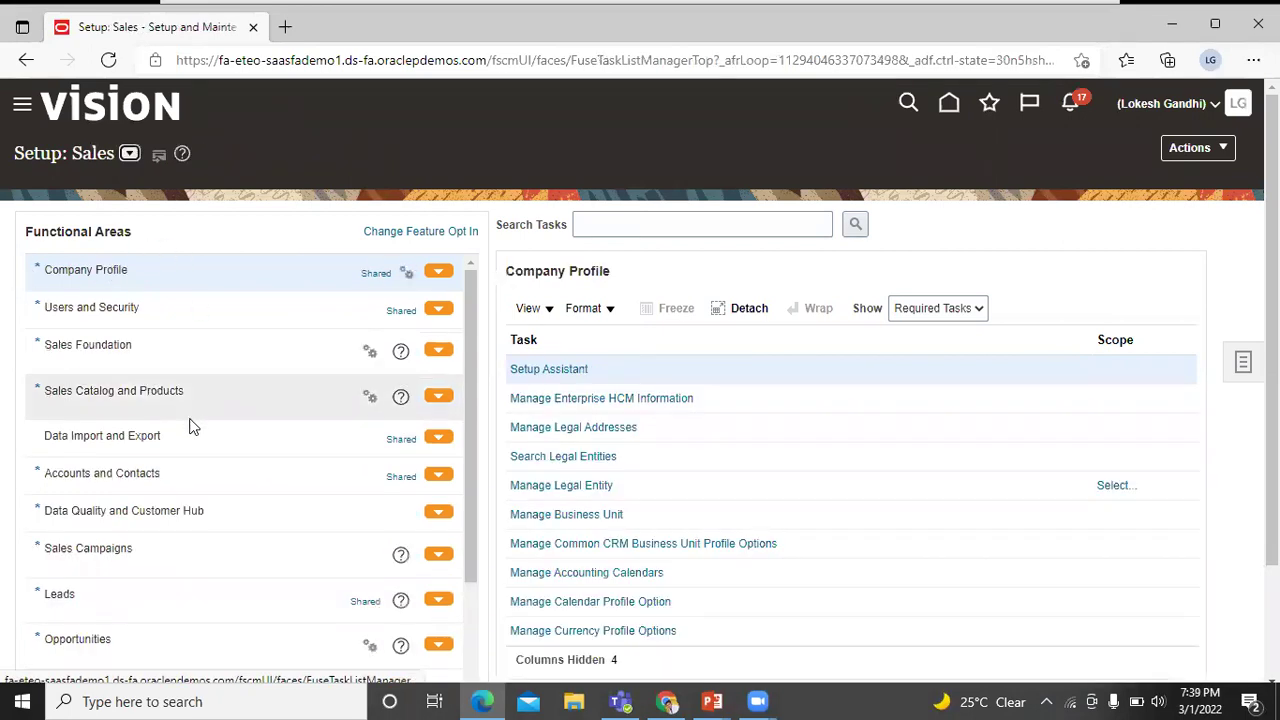
scroll(193, 434, down, 2)
click(105, 475)
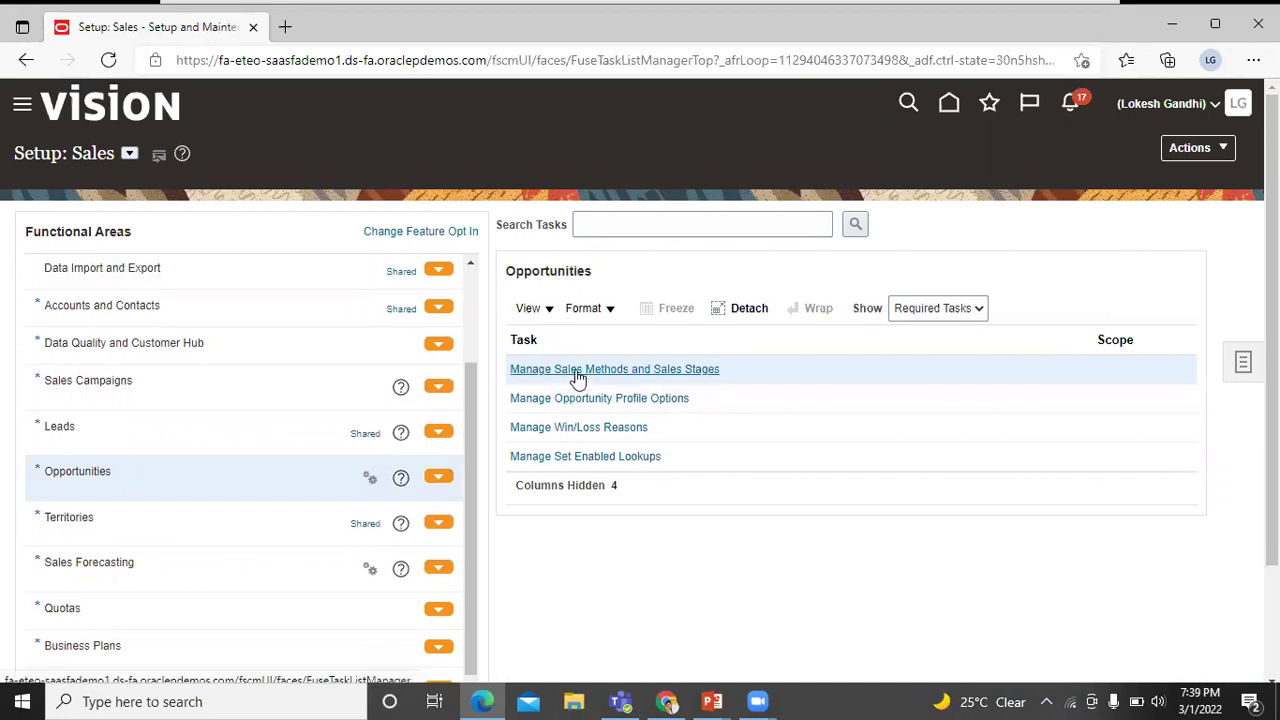
Open the Manage Sales Methods and Sales Stages task to list the Common Set sales methods
click(575, 370)
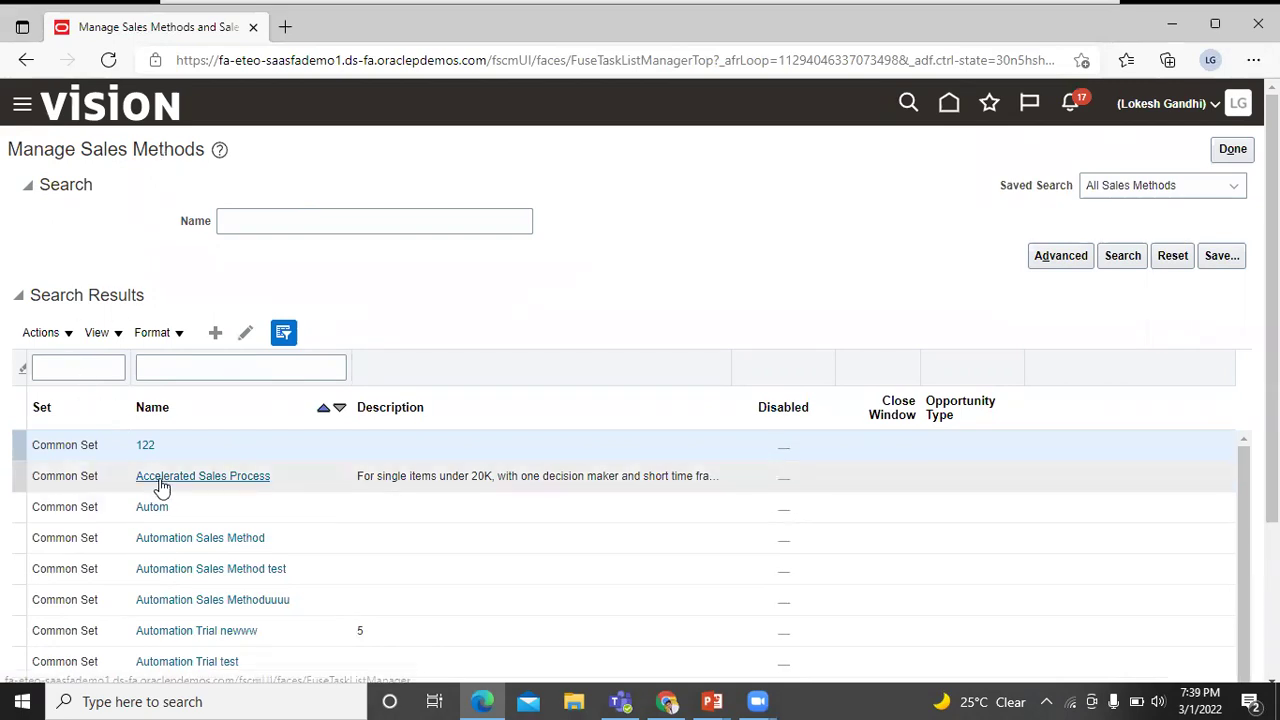
Create a new Common Set sales method named 'BISP Standard Sales Process'
click(216, 334)
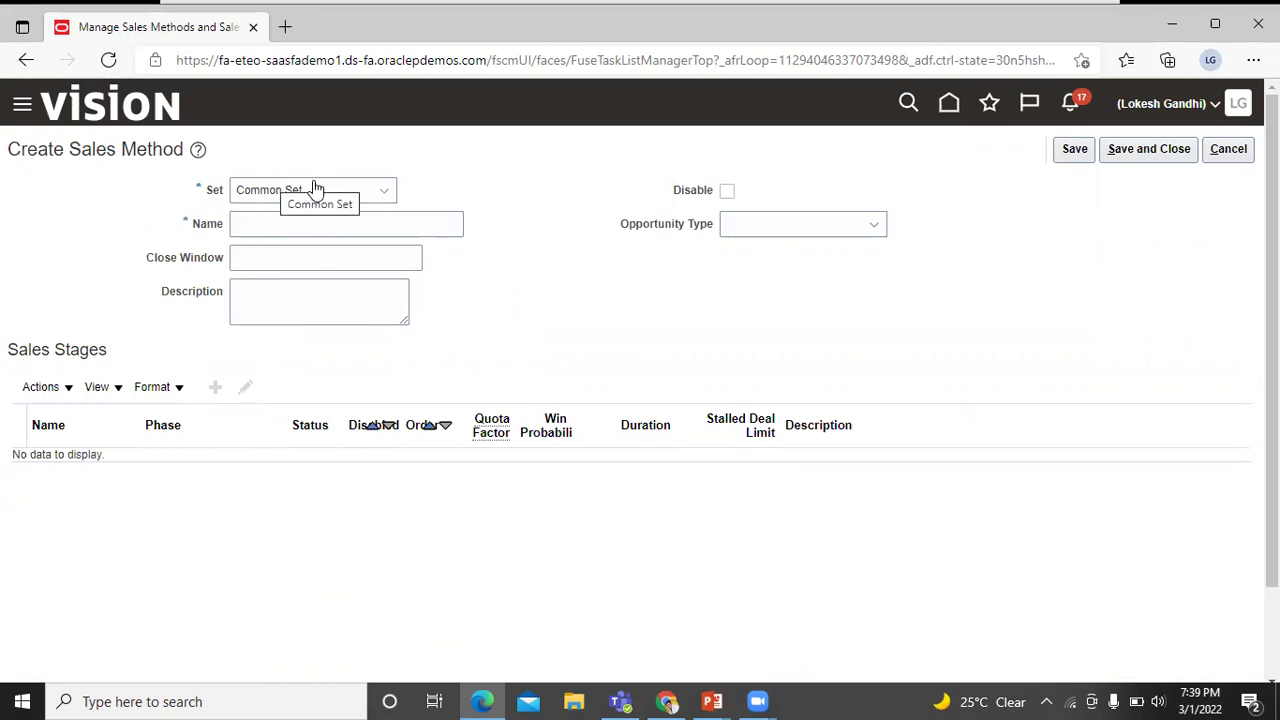
click(380, 197)
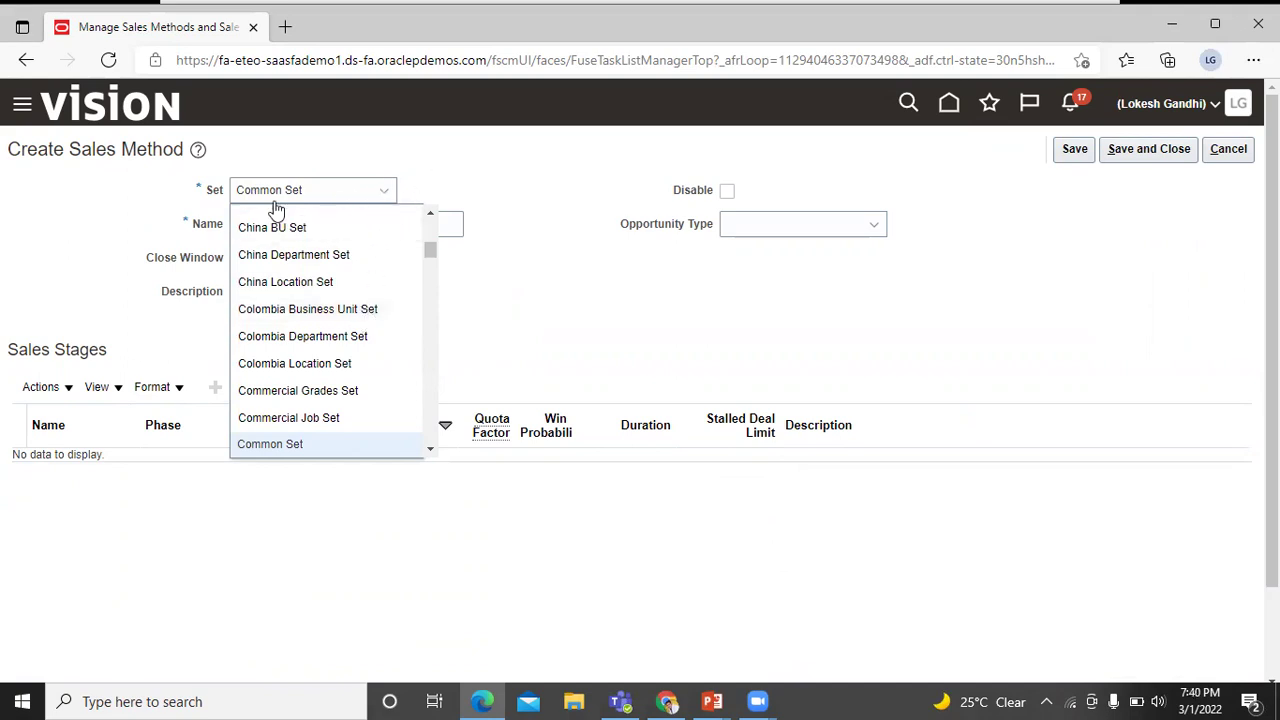
click(447, 167)
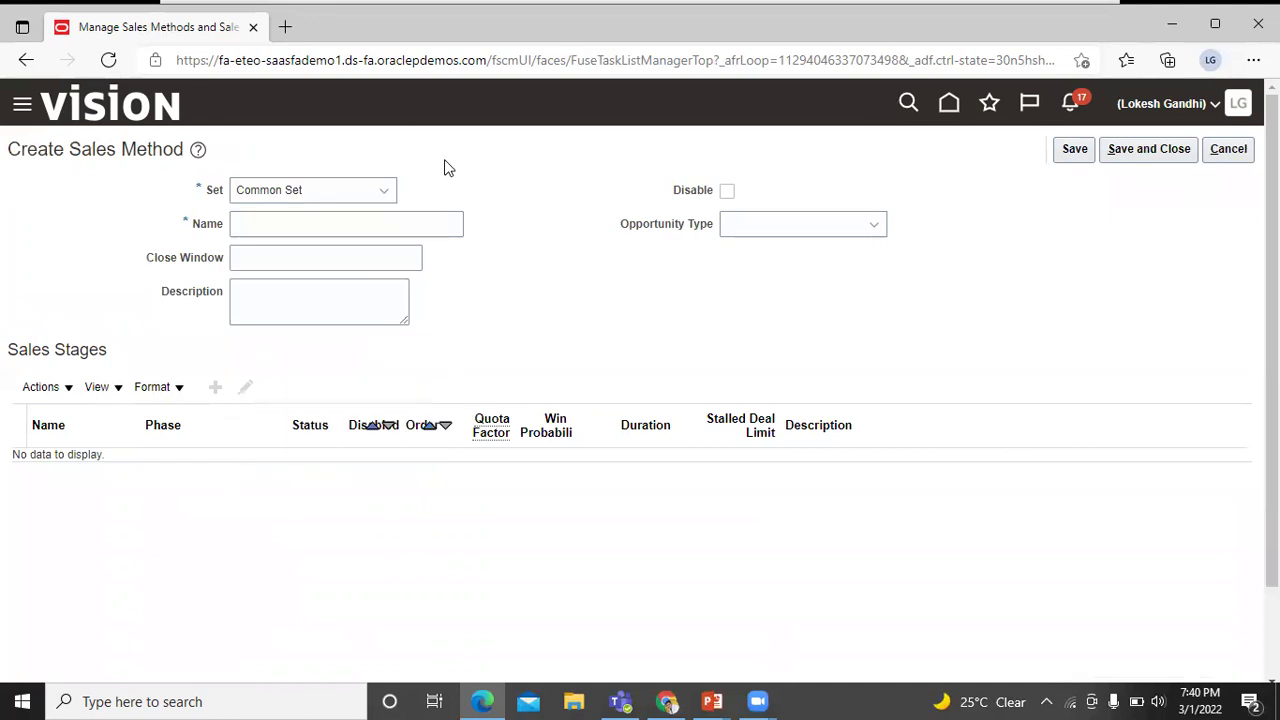
click(298, 223)
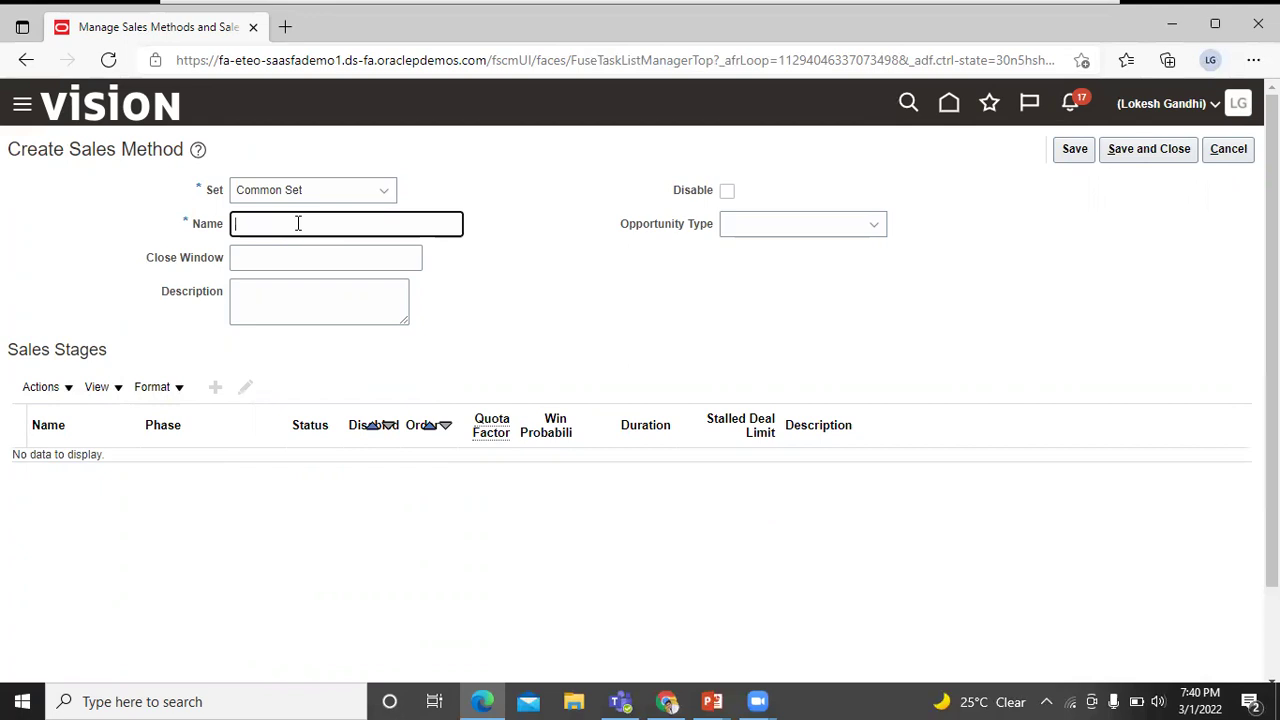
text(BISP Standard)
text(Sales Process)
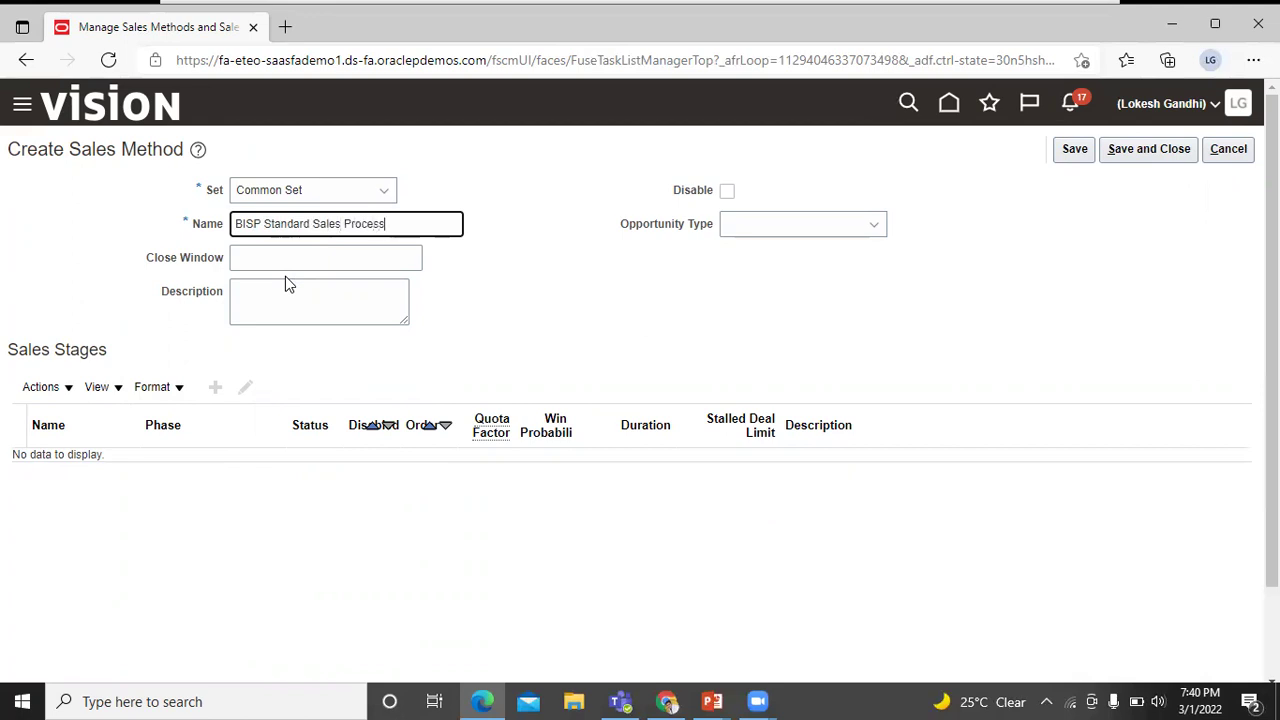
Give the sales method Close Window 20 and Opportunity Type New, then save it
click(316, 252)
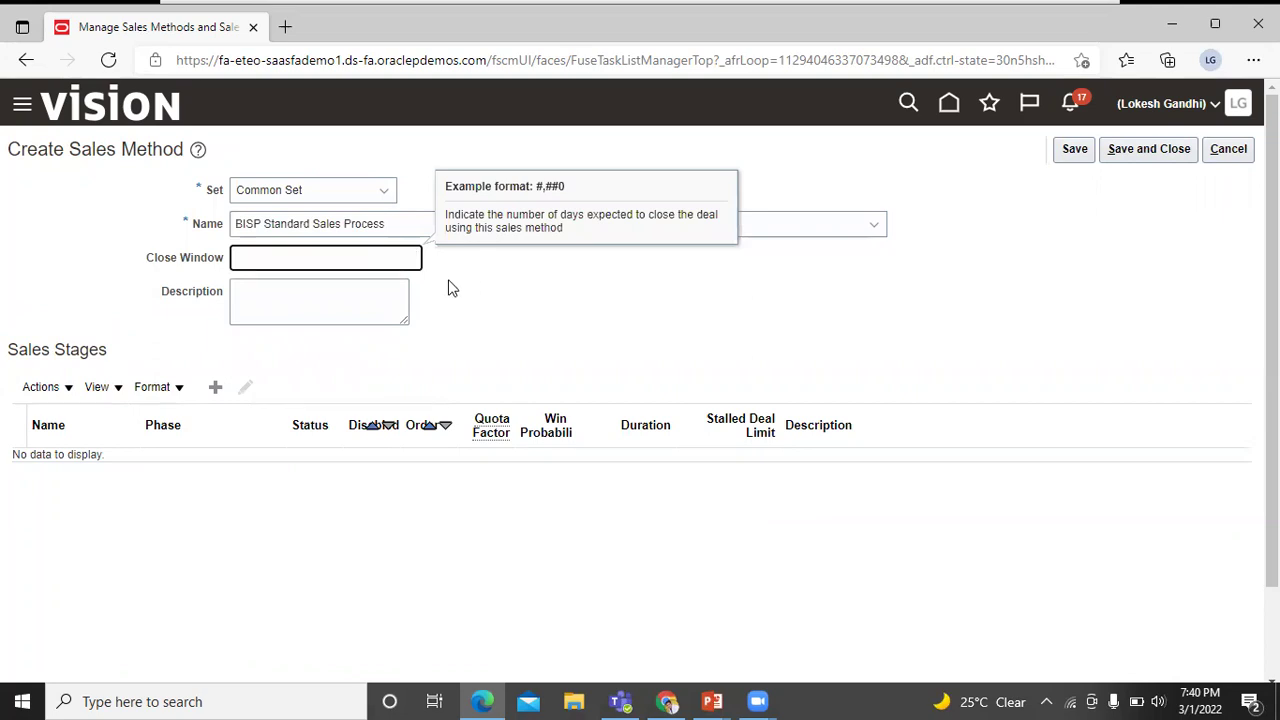
text(20)
click(463, 289)
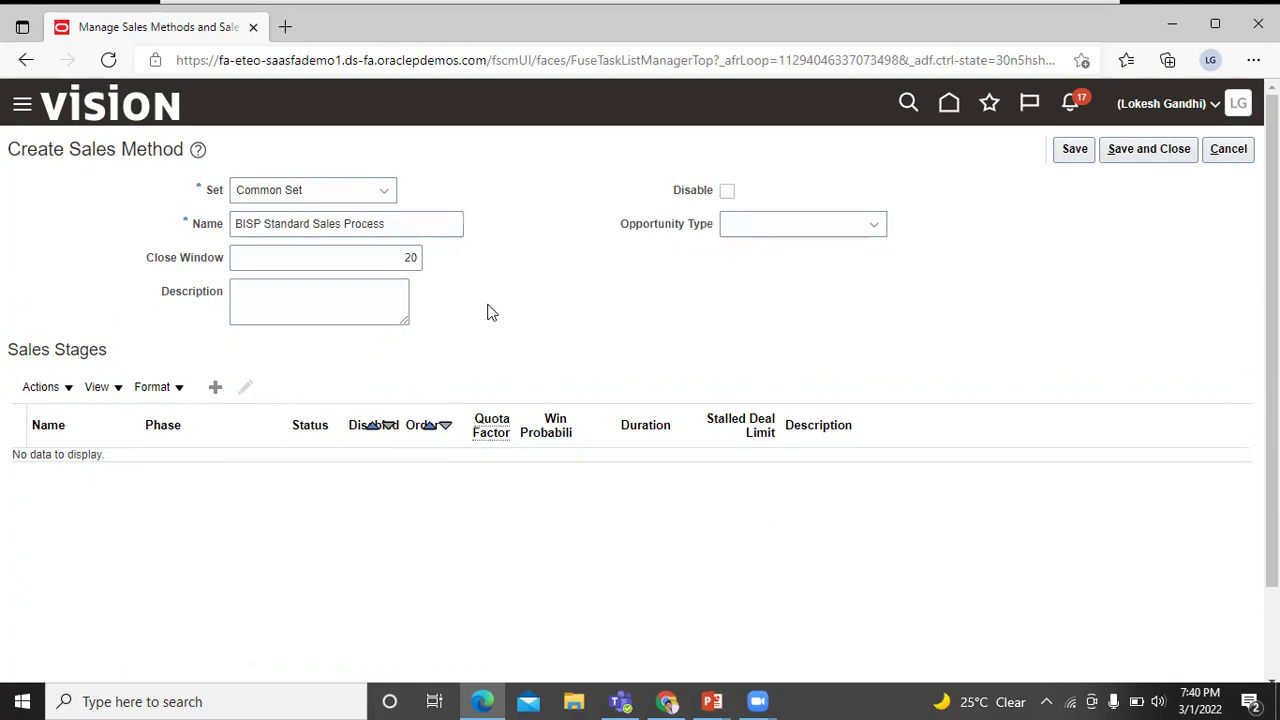
click(849, 226)
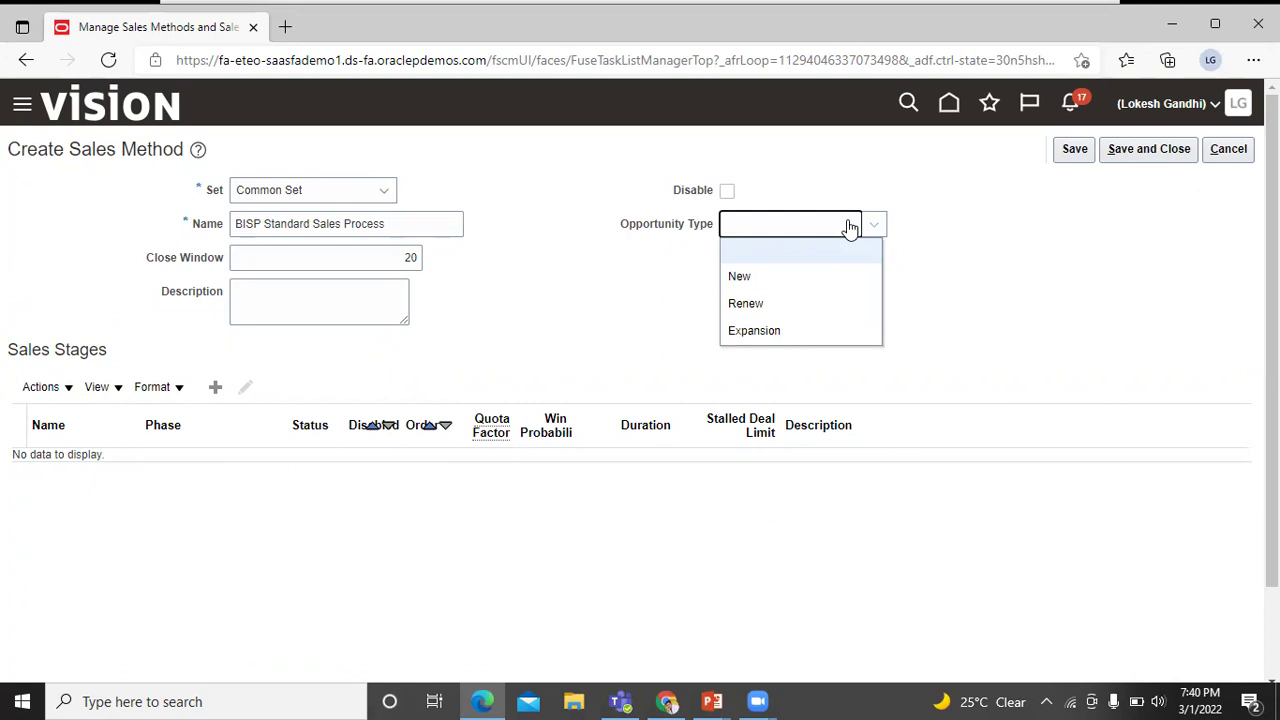
click(779, 286)
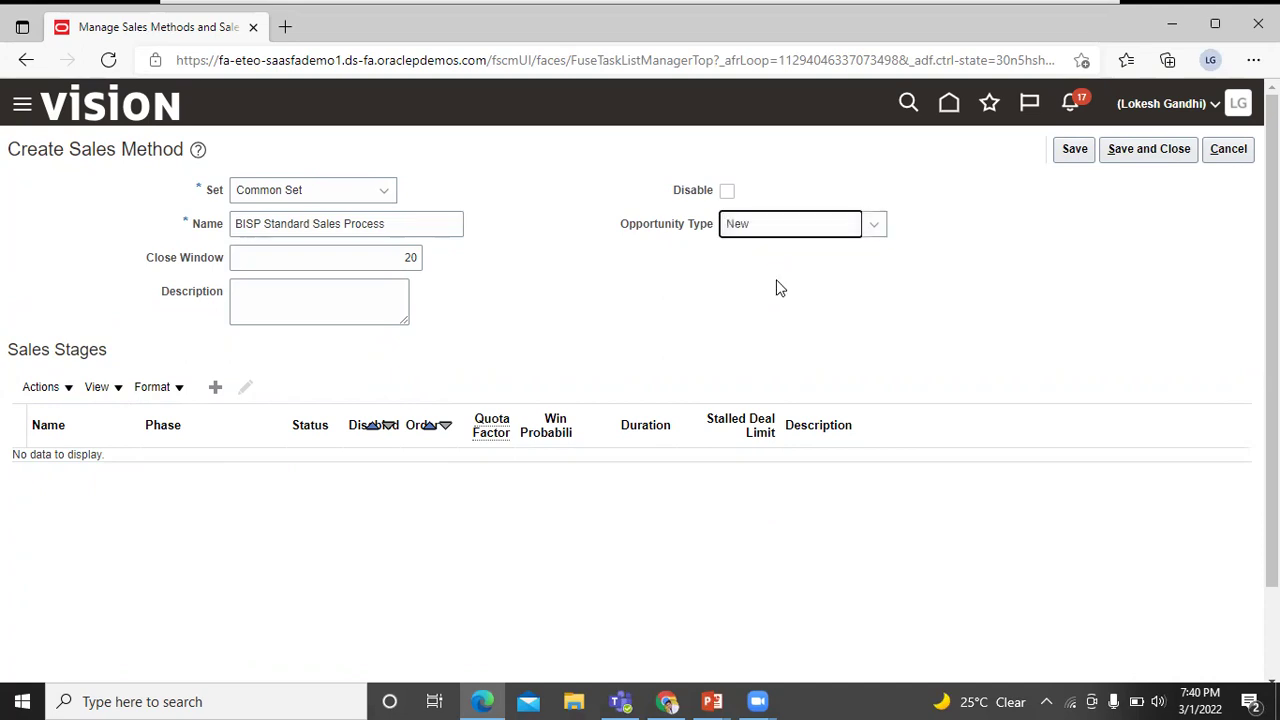
click(1078, 149)
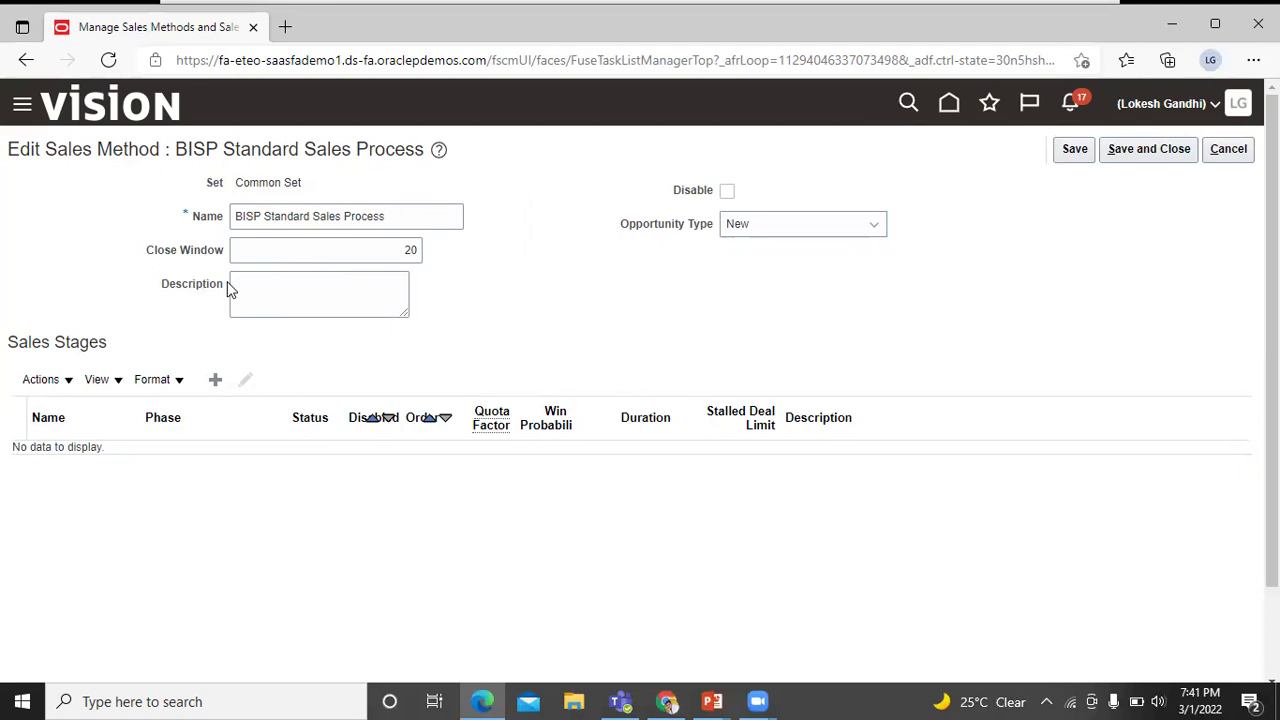
Add a sales stage named 'A-Qualification' with phase A - Qualification and discovery
click(211, 381)
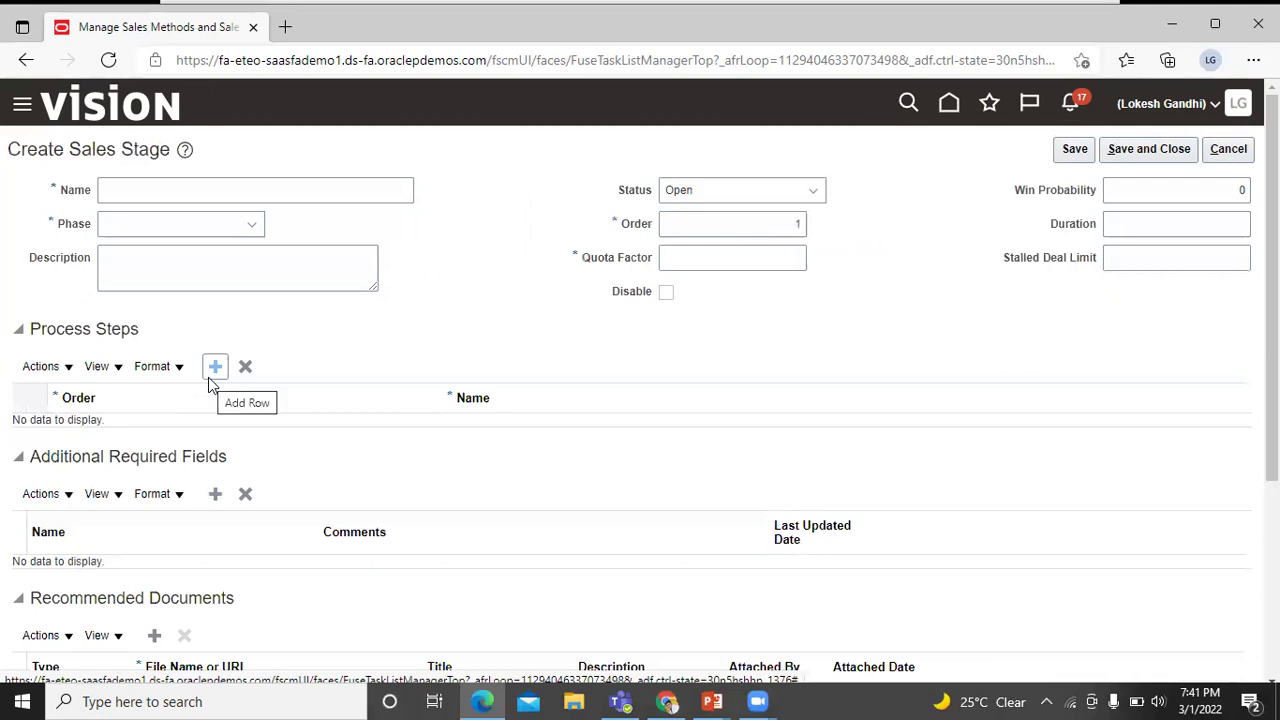
click(199, 191)
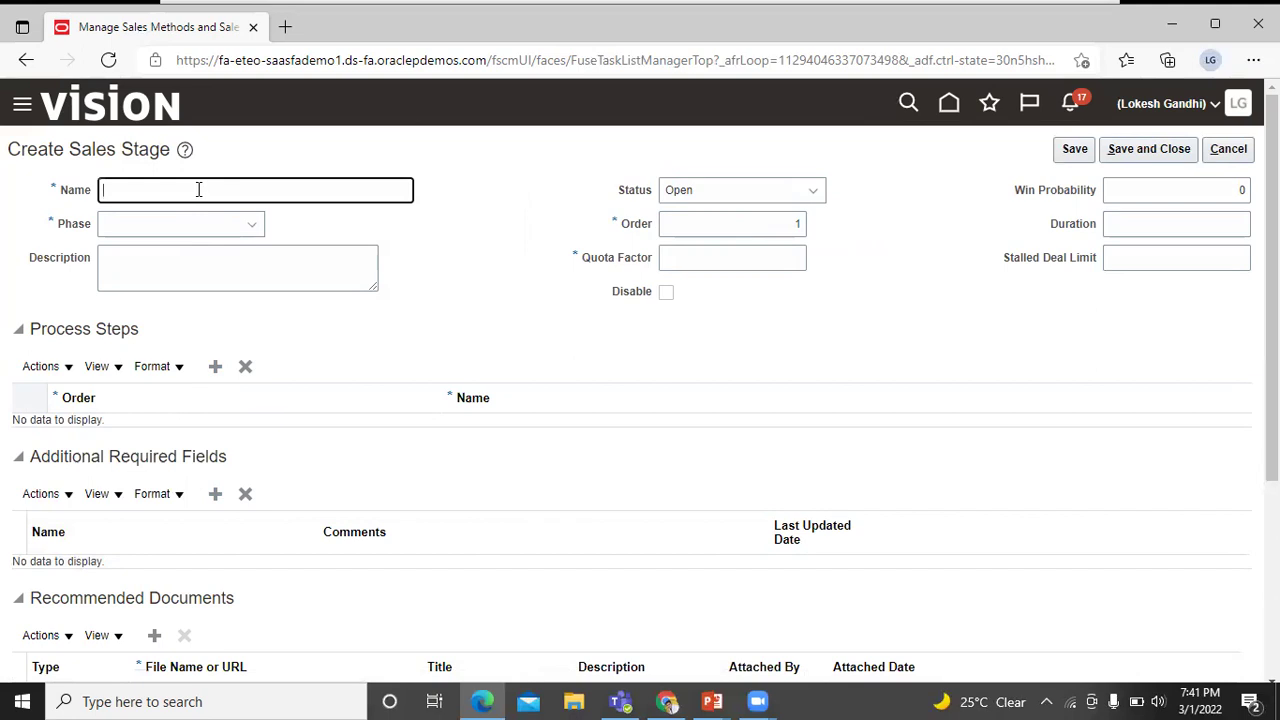
text(A-Qualification)
click(254, 228)
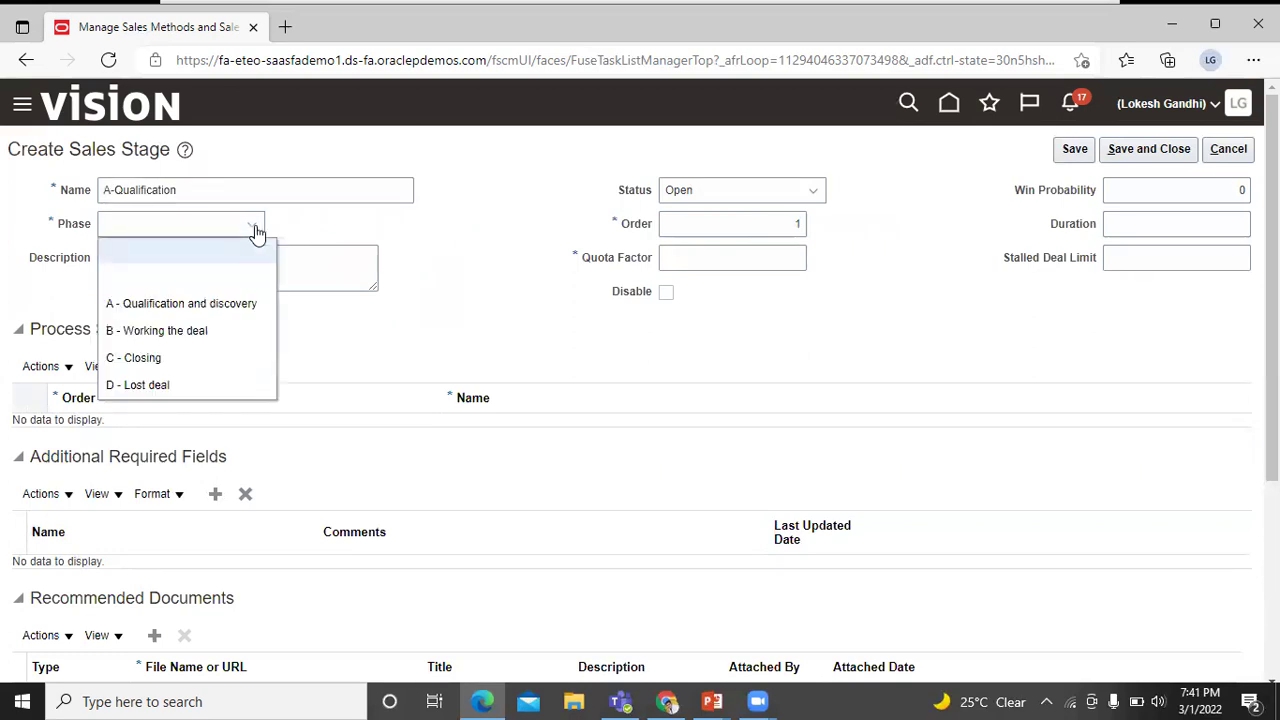
click(229, 305)
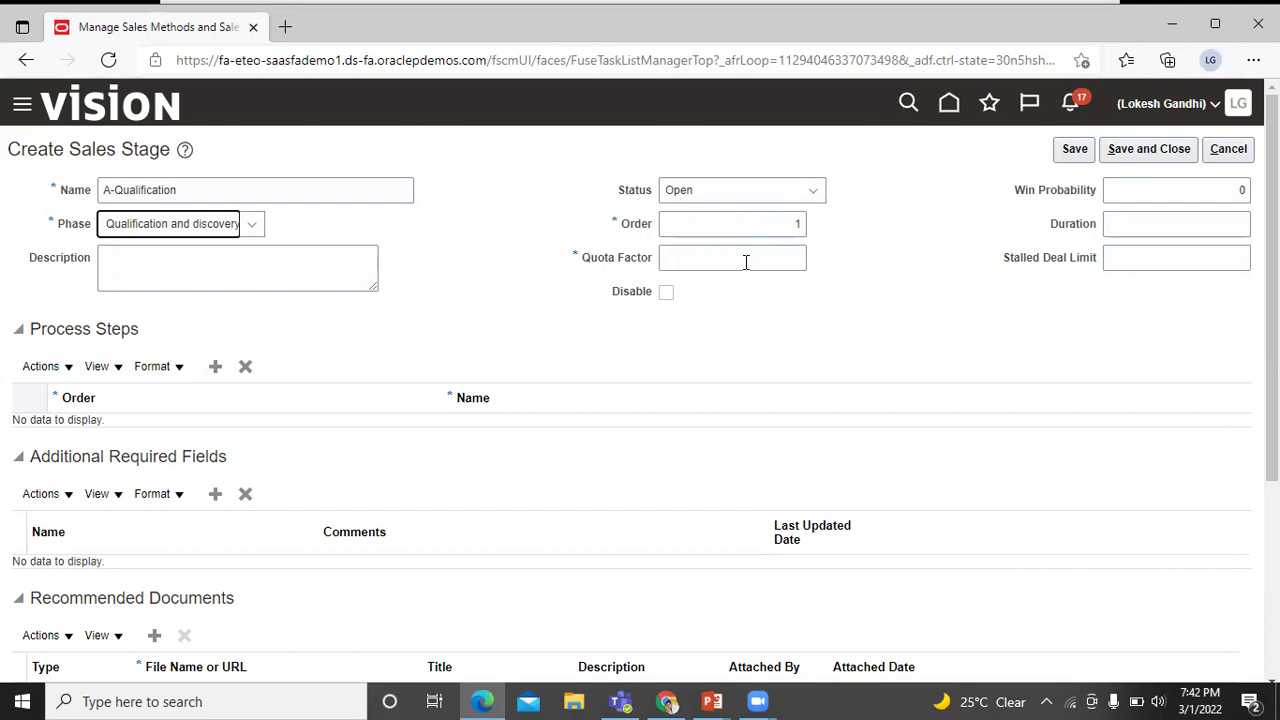
Enter Quota Factor 3, change Win Probability from 0 to 10, and set Duration 10
click(745, 260)
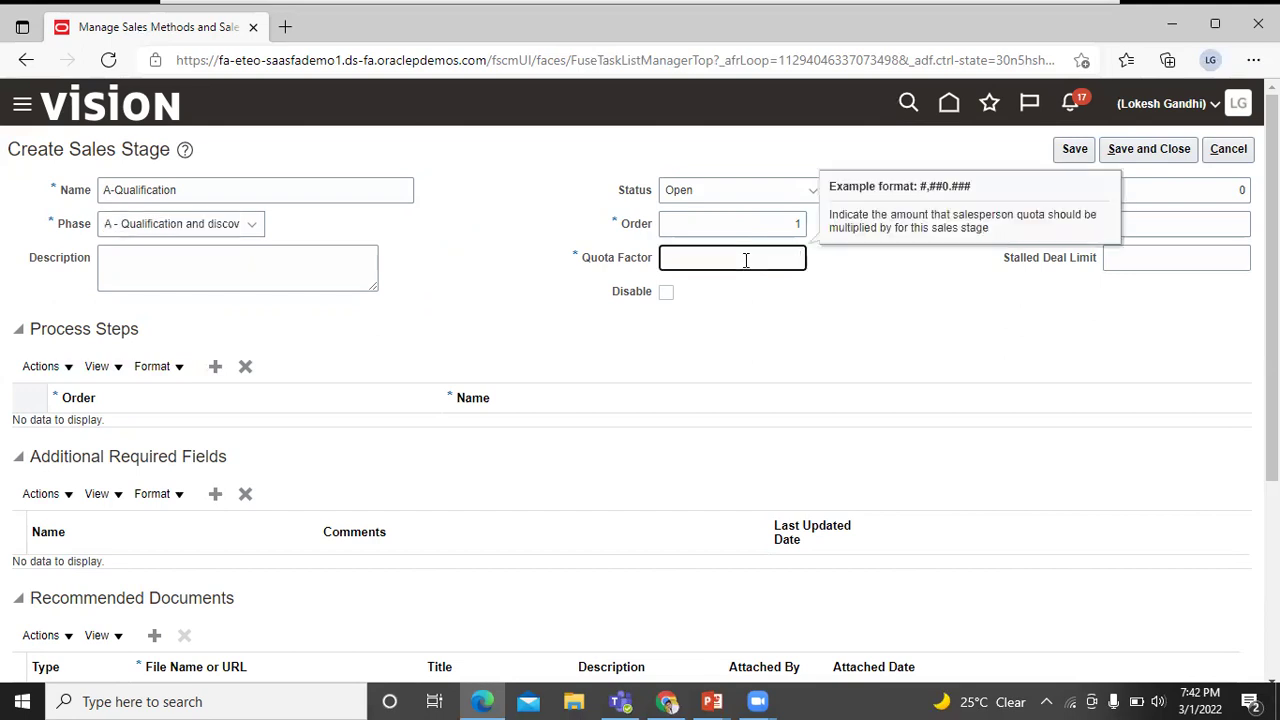
text(3)
click(800, 308)
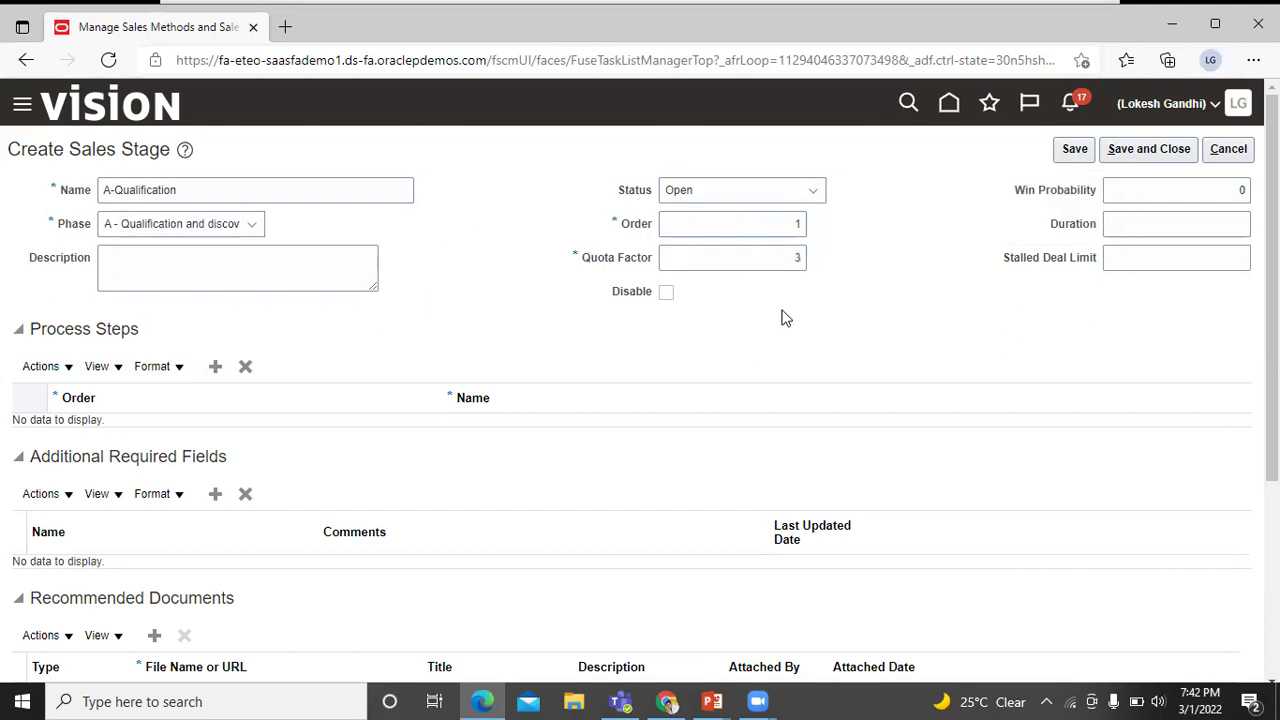
click(1137, 198)
key(BackSpace)
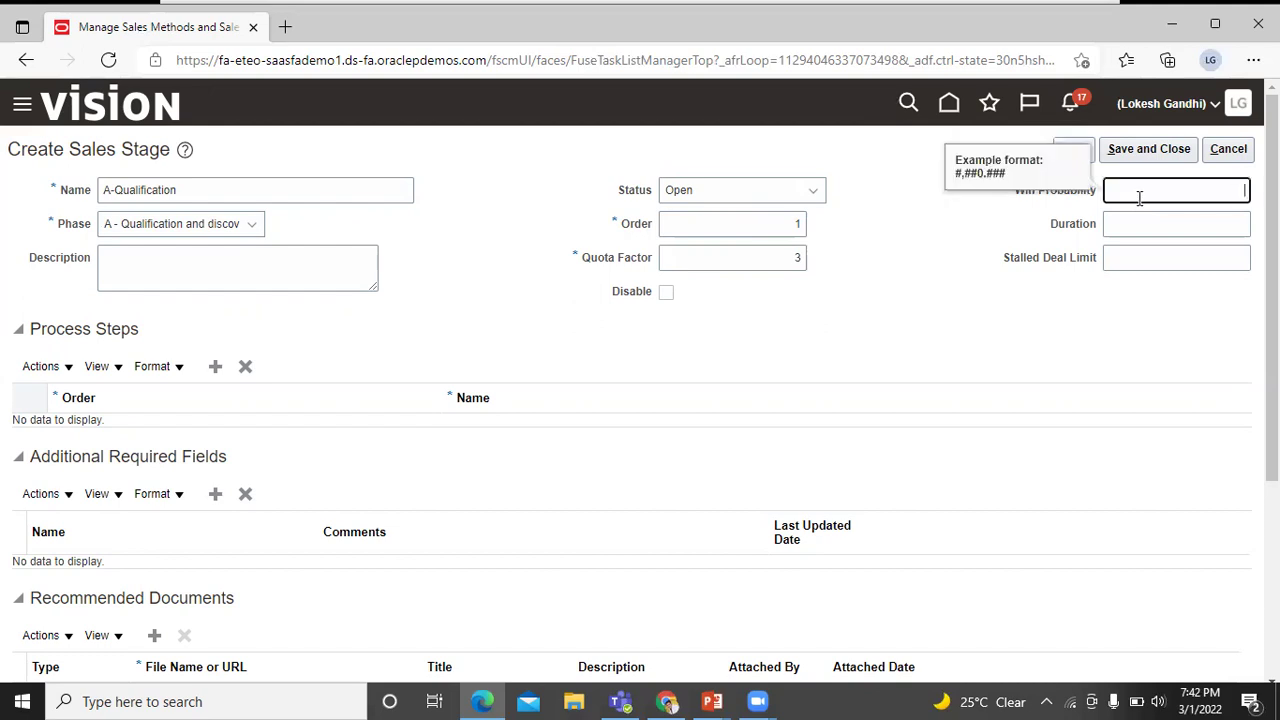
text(10)
click(1169, 231)
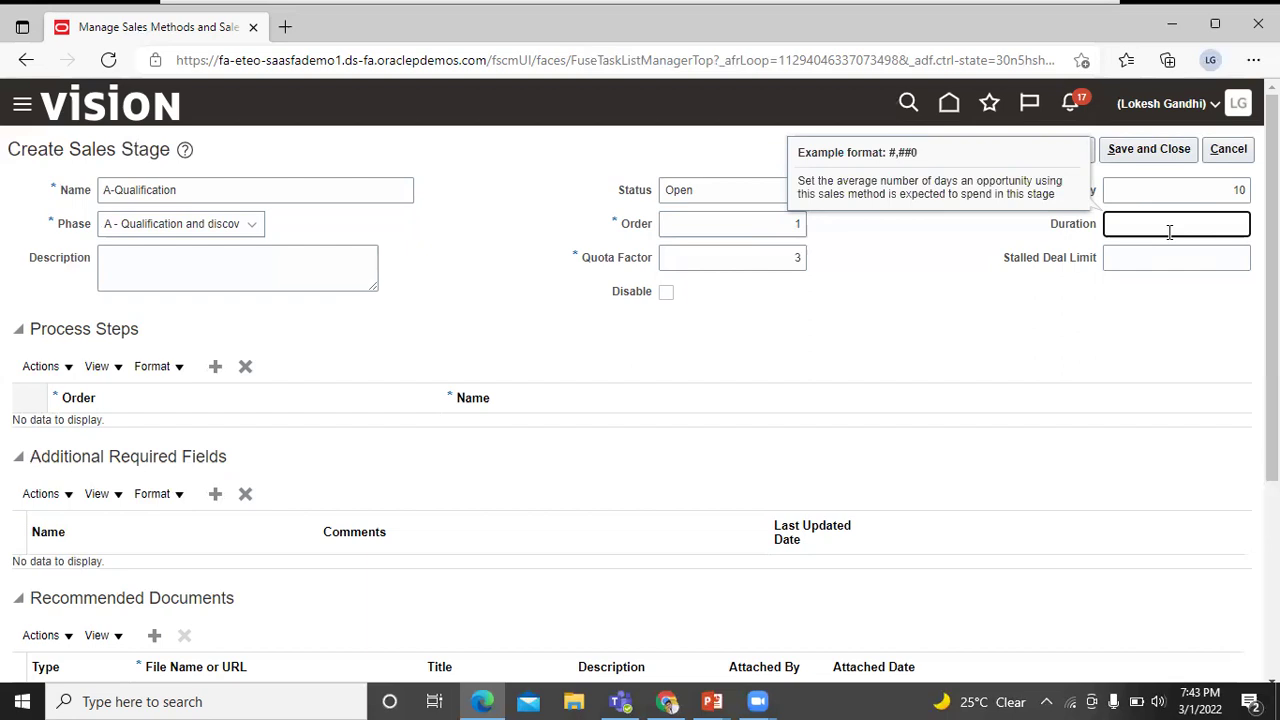
text(10)
click(1063, 337)
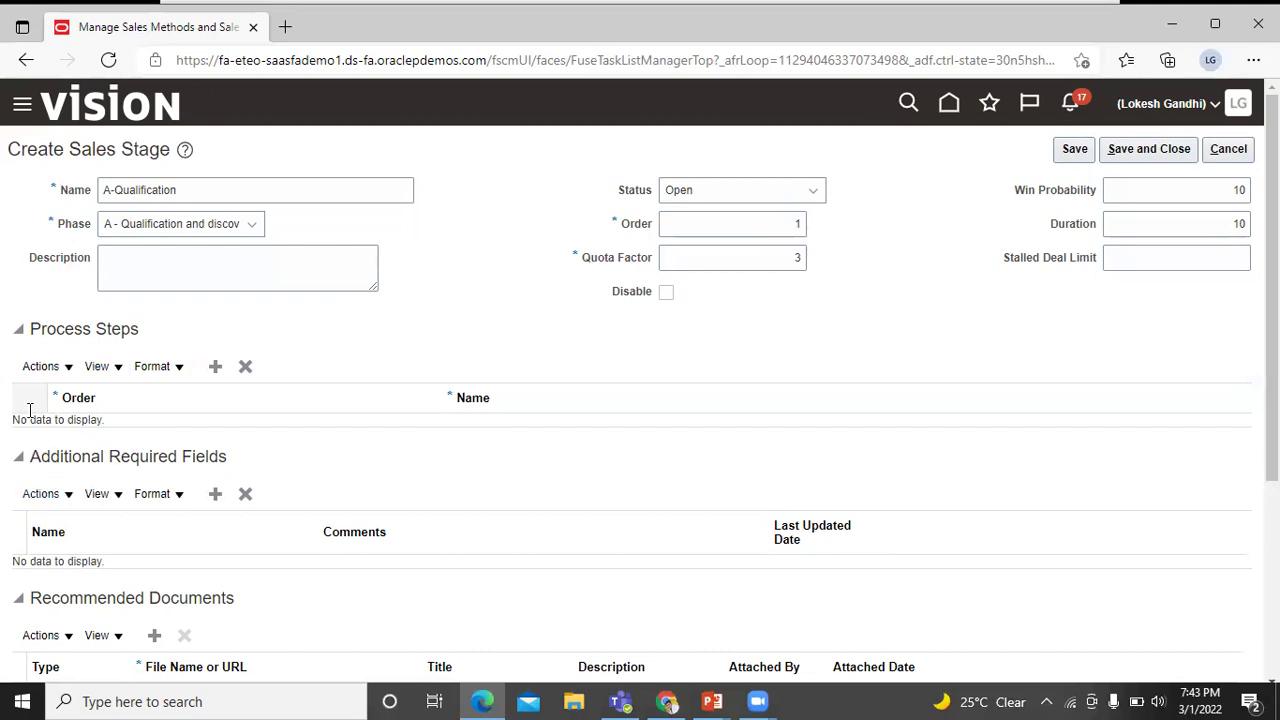
scroll(42, 388, down, 1)
scroll(63, 486, down, 1)
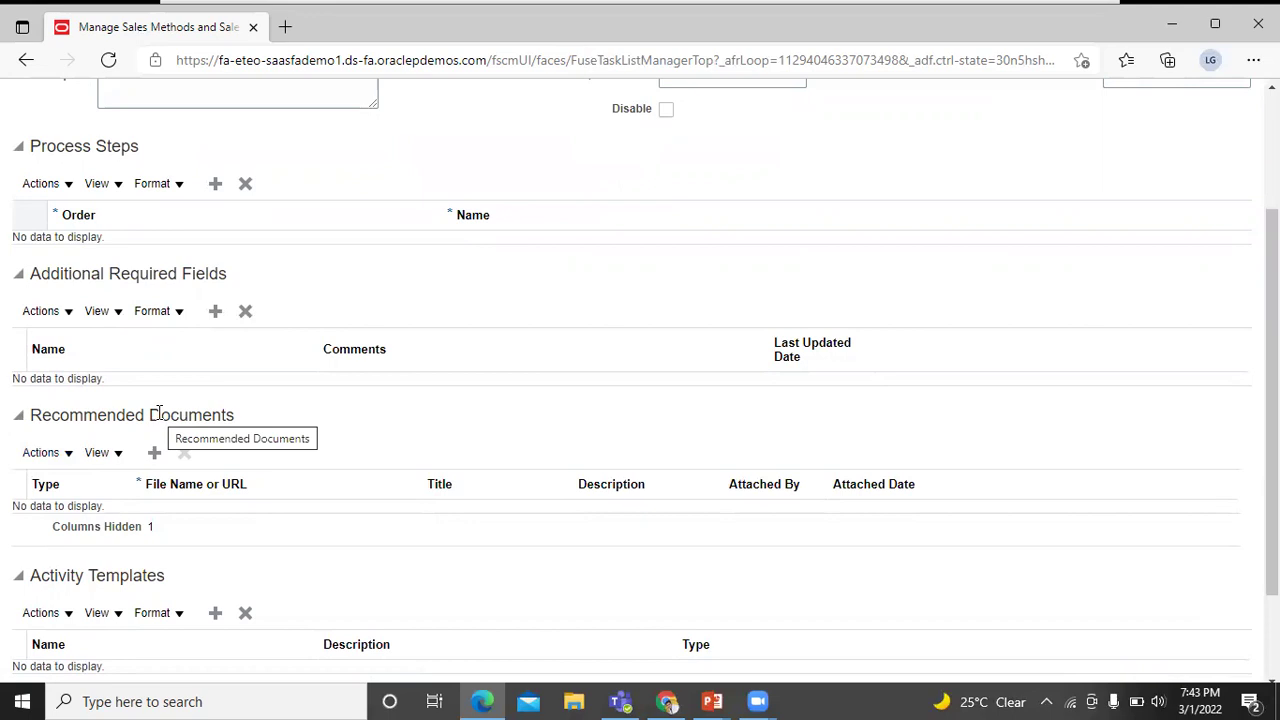
scroll(158, 420, down, 2)
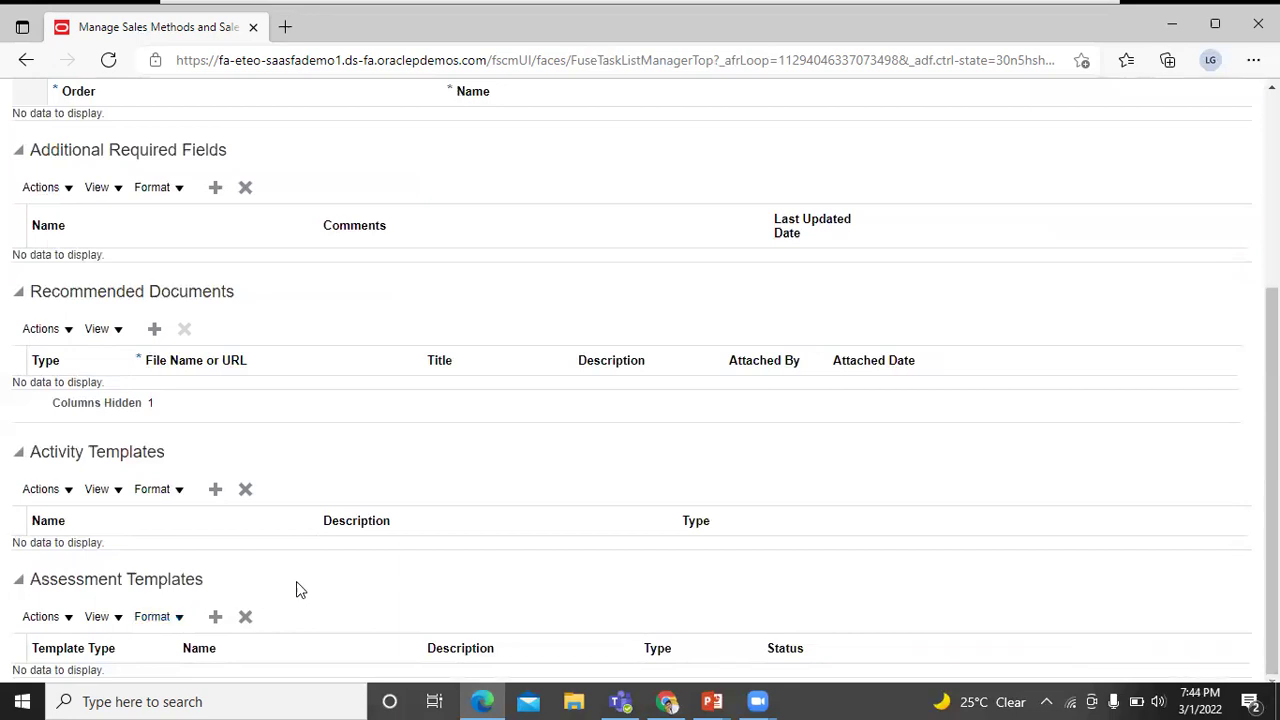
scroll(436, 568, up, 1)
scroll(436, 568, up, 3)
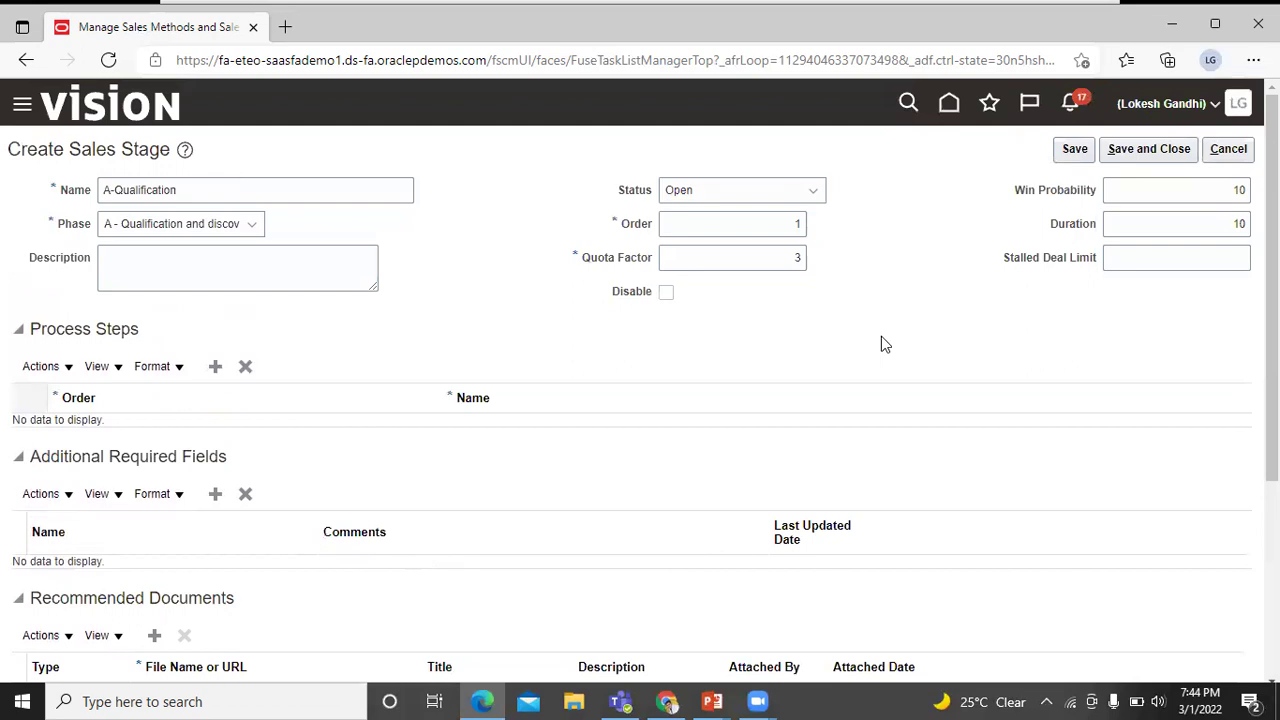
Save and close the A-Qualification stage, then the BISP Standard Sales Process method
click(1149, 150)
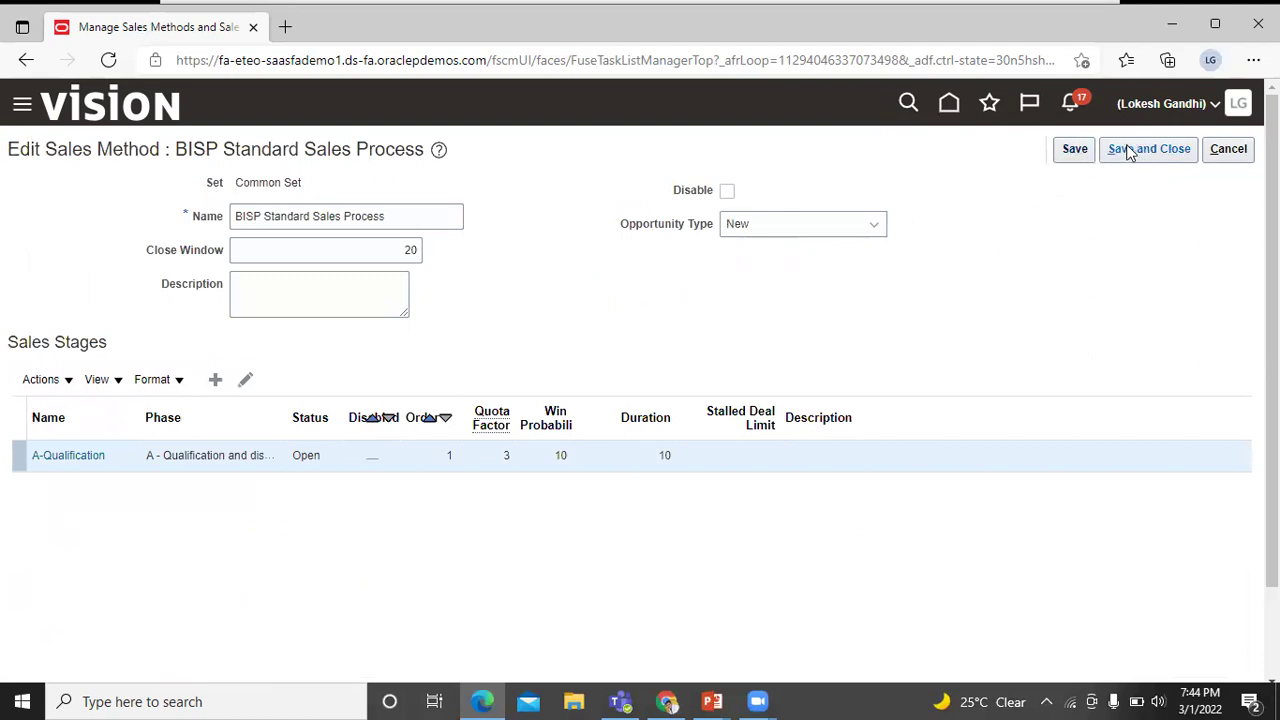
click(1129, 150)
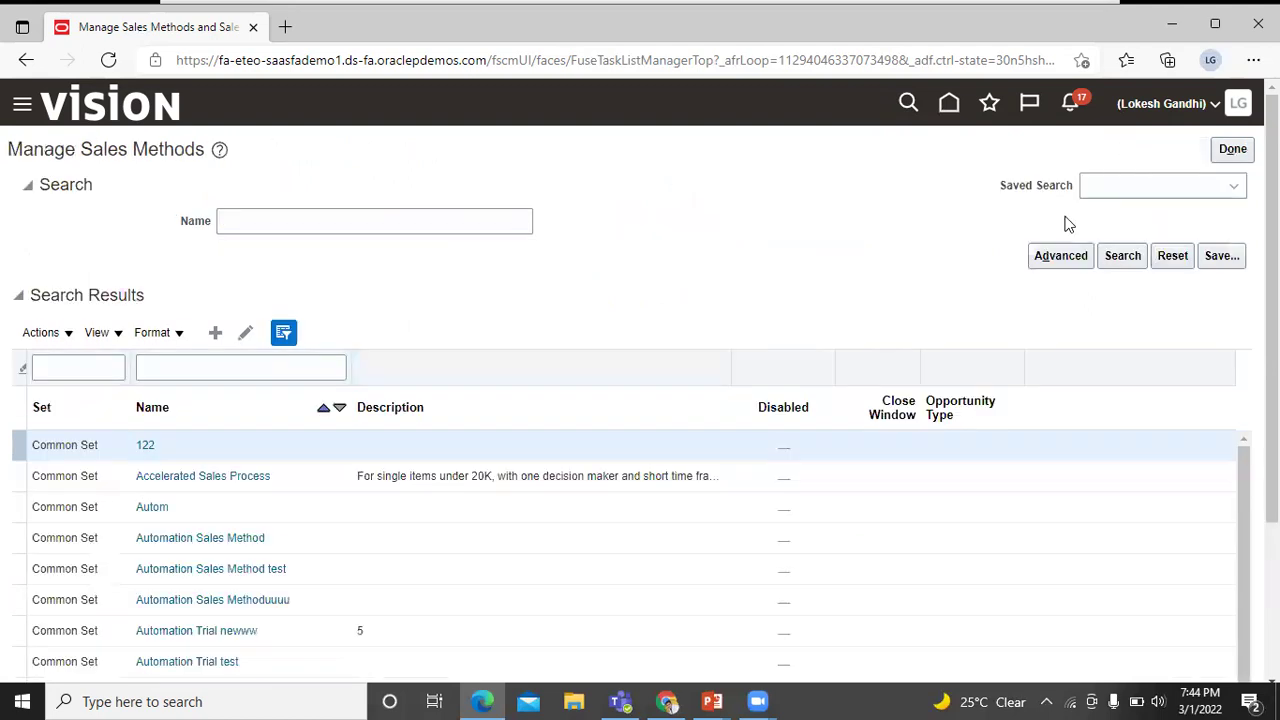
Find BISP Standard Sales Process in the search results and open it for editing
scroll(640, 450, down, 3)
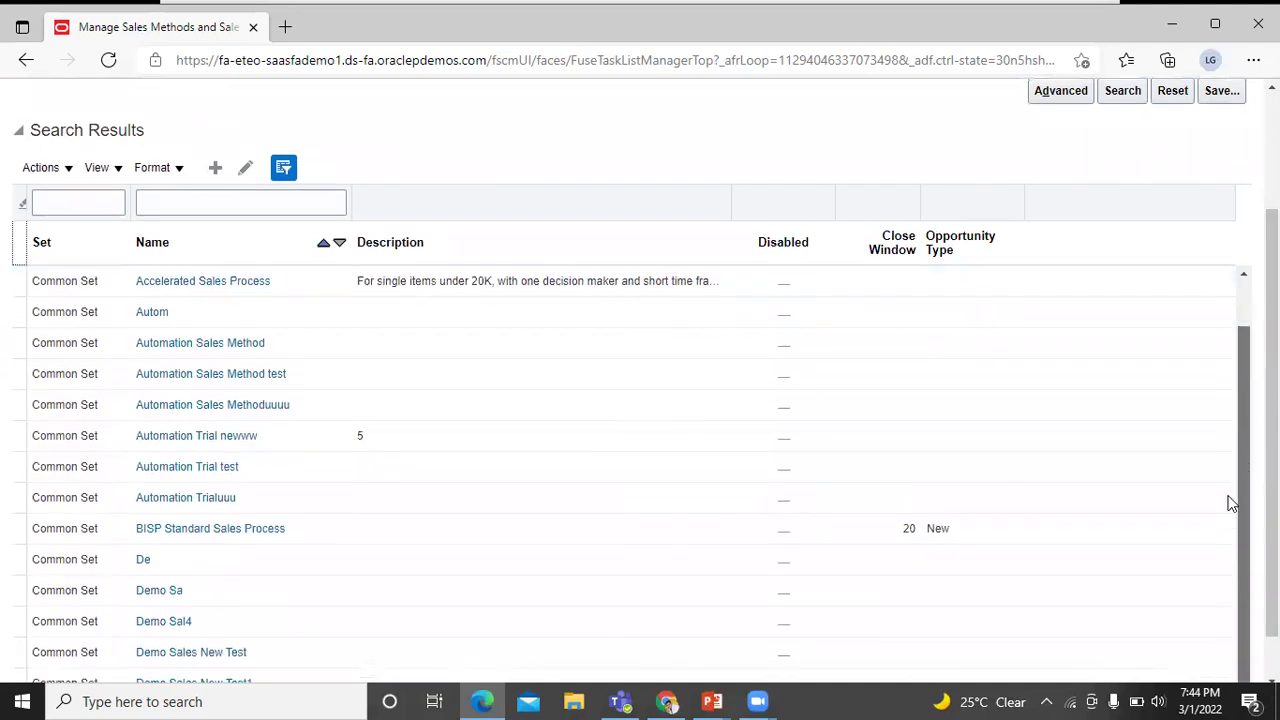
scroll(454, 520, down, 2)
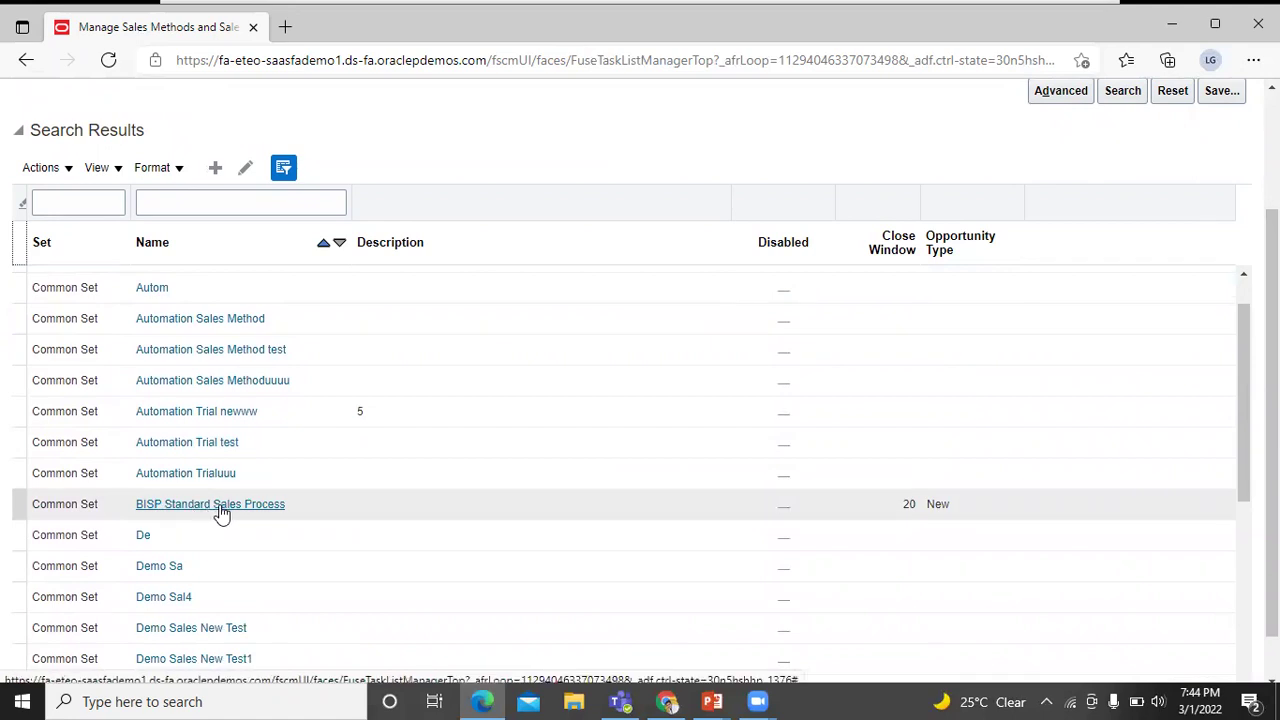
click(220, 508)
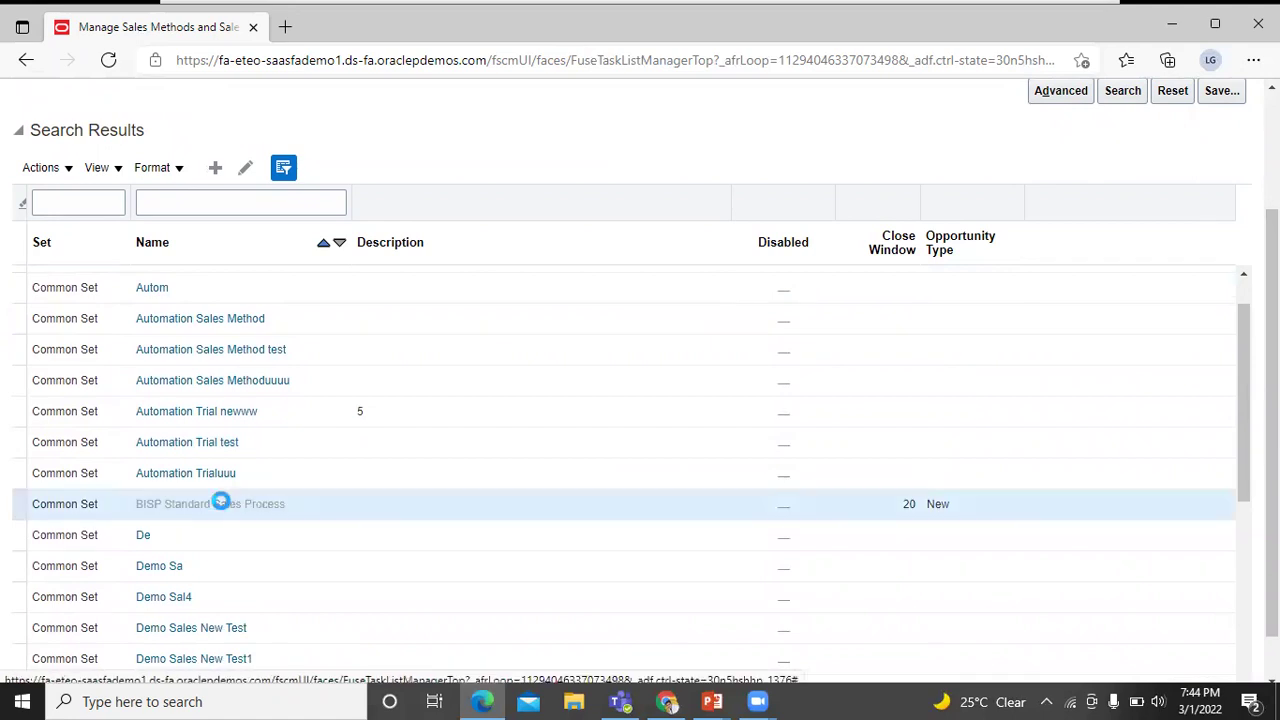